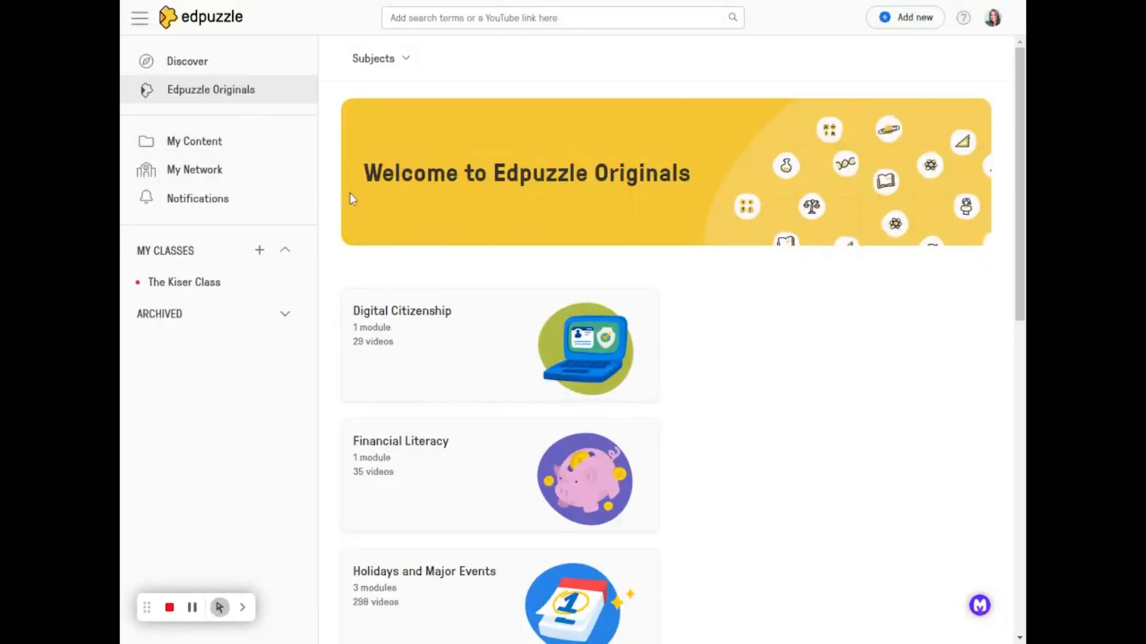
# - Browse the lessons in the Digital Citizenship module of Edpuzzle Originals
pyautogui.click(421, 352)
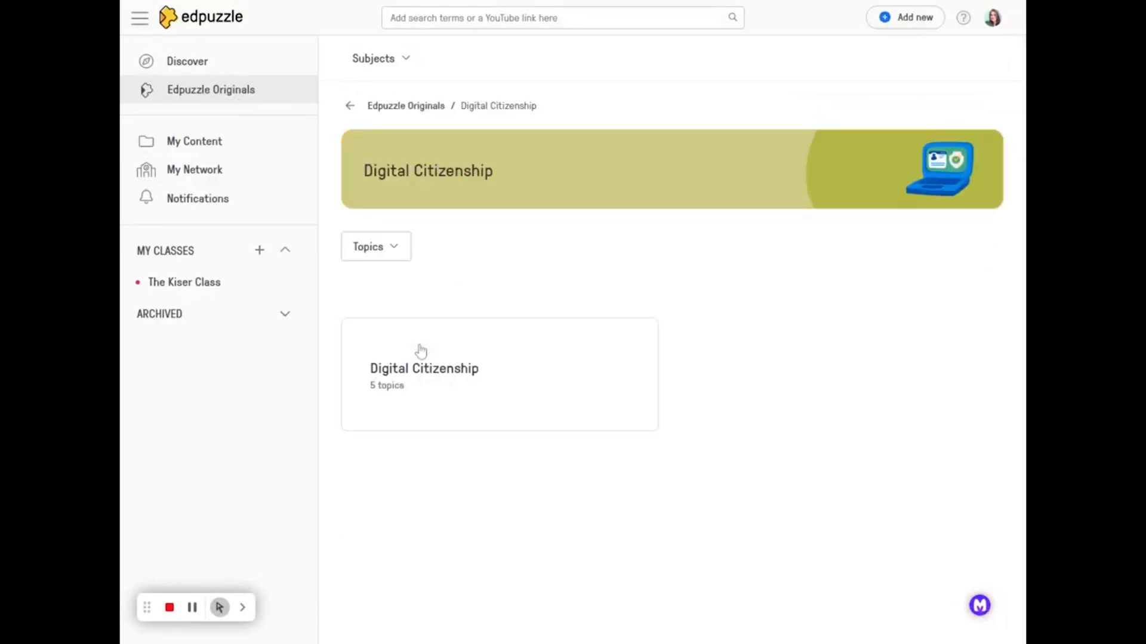
pyautogui.click(442, 376)
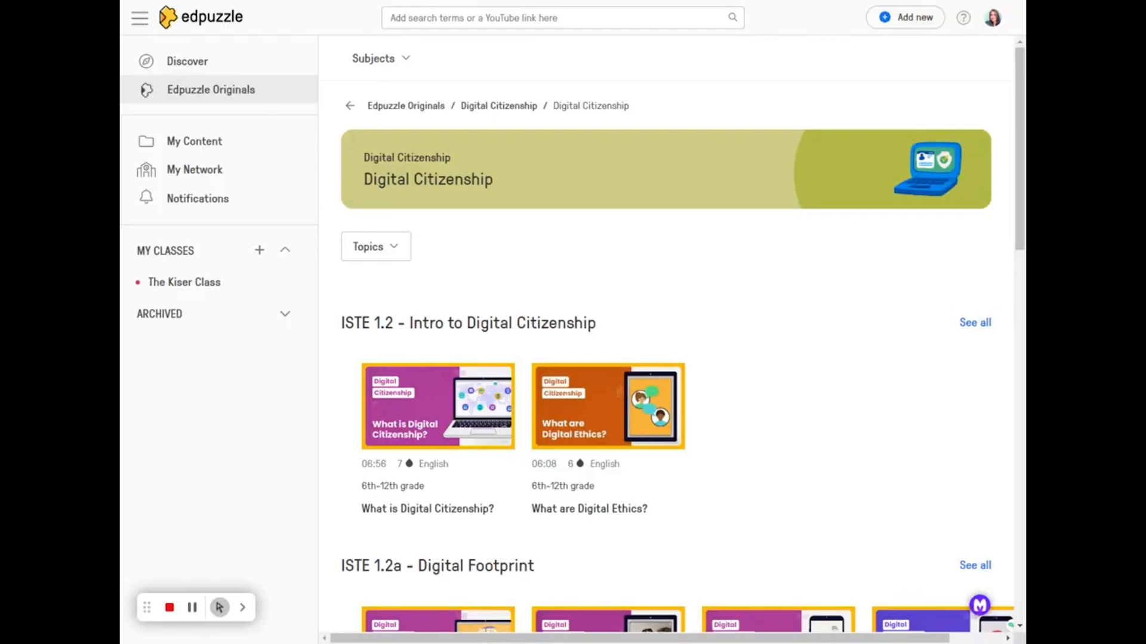
pyautogui.scroll(-1, 774, 338)
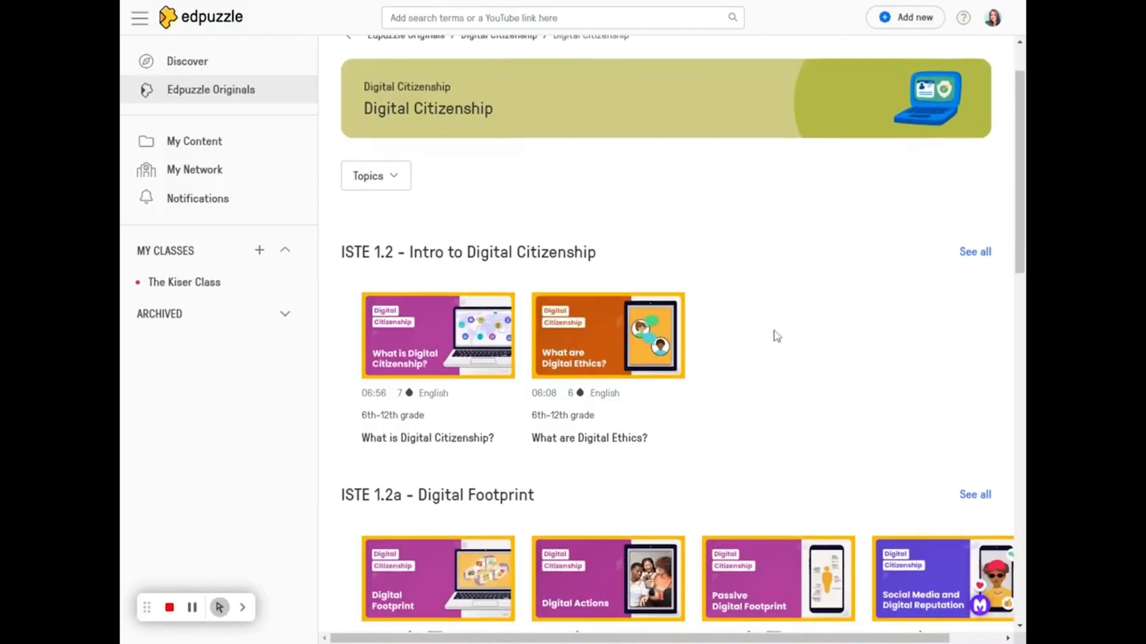
pyautogui.scroll(-6, 776, 337)
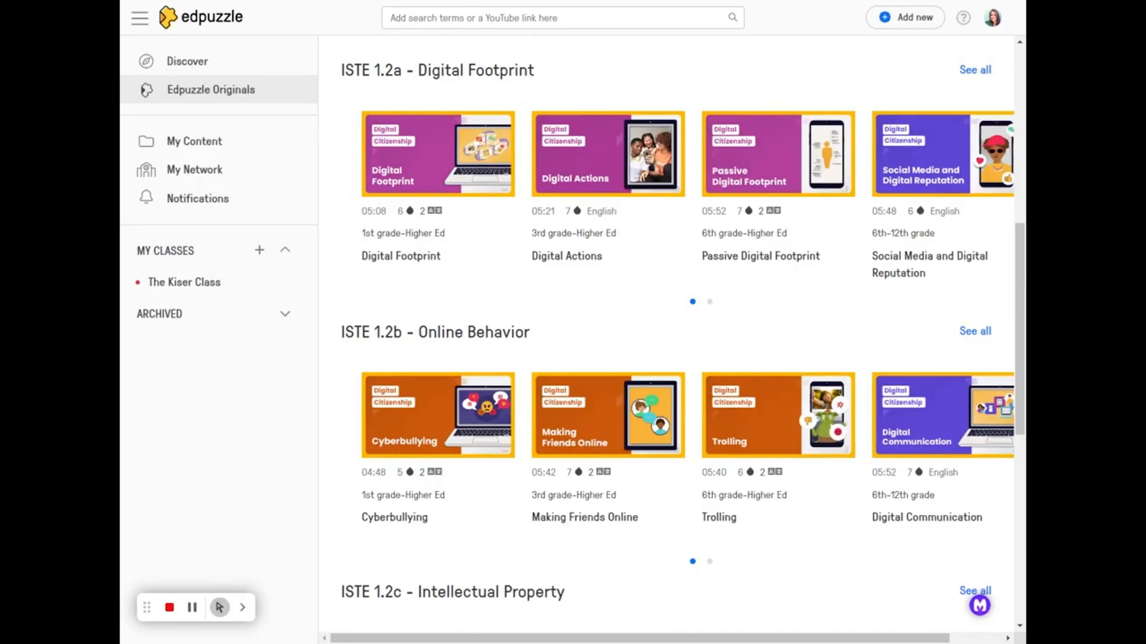
# - Preview the Social Media and Digital Reputation lesson and review its list of embedded questions
pyautogui.click(941, 179)
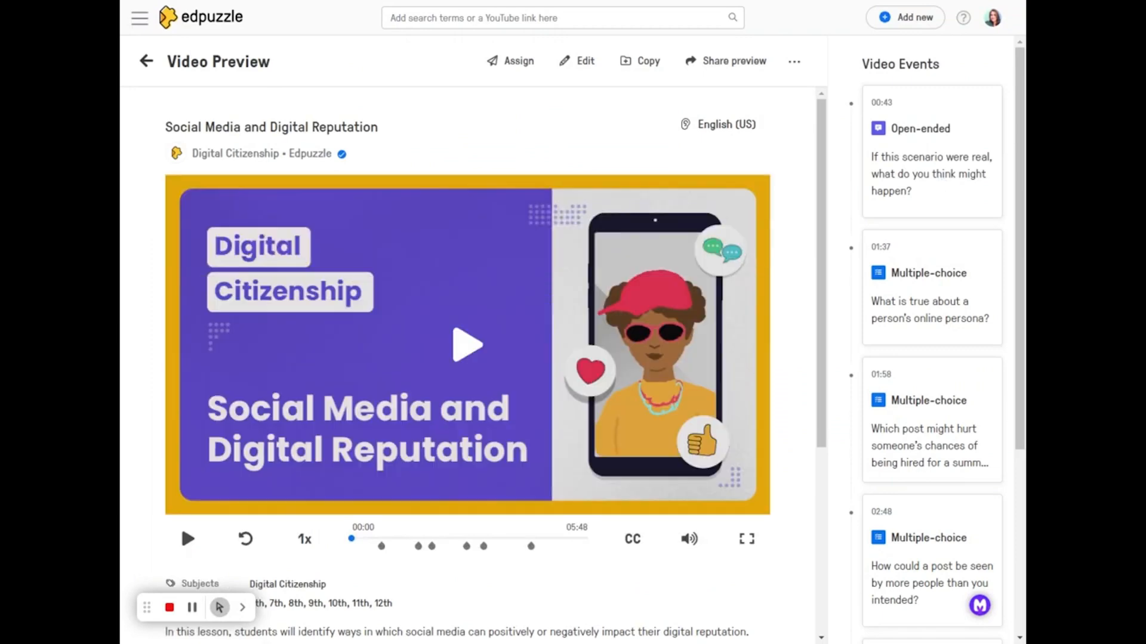
pyautogui.scroll(-2, 913, 206)
pyautogui.scroll(-2, 912, 209)
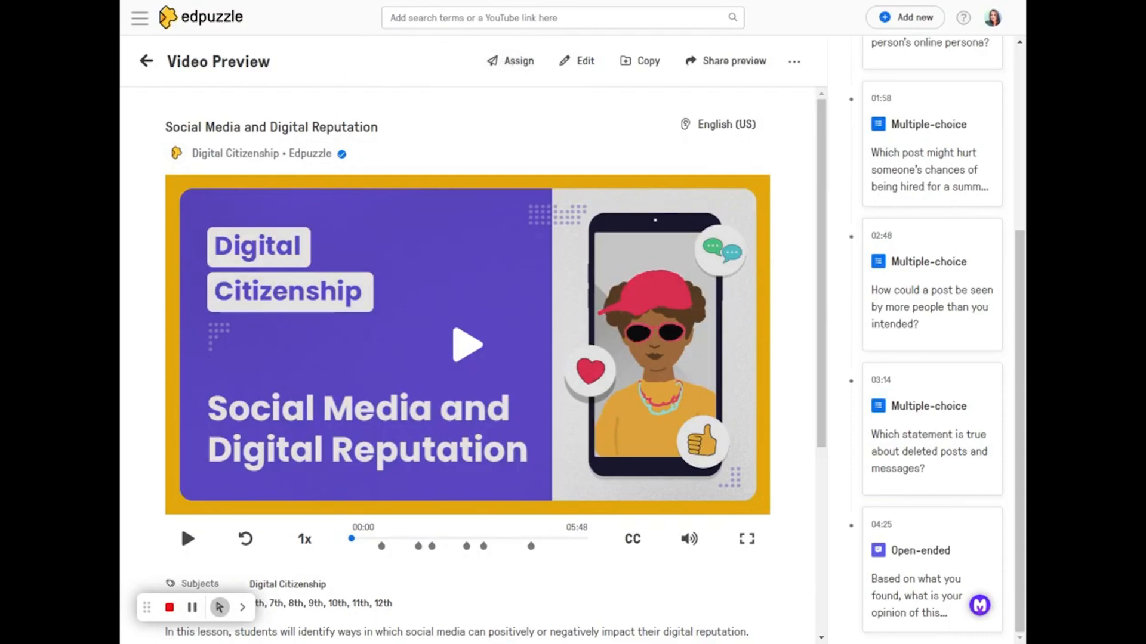
# - View the options for creating a new class or connecting an LMS class, and dismiss them
pyautogui.click(138, 21)
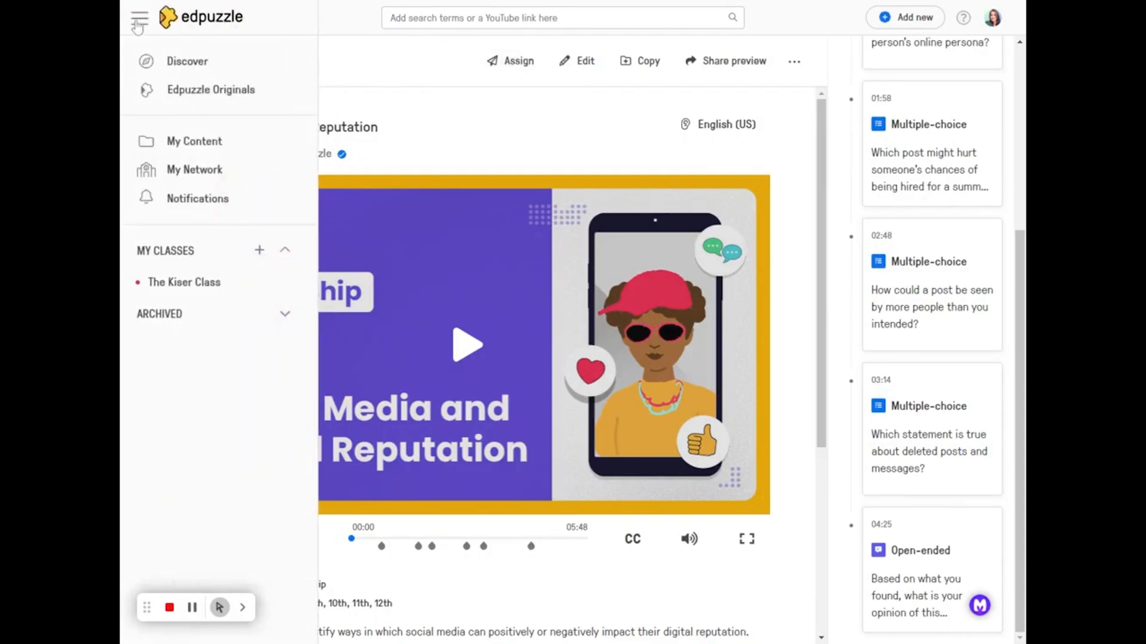
pyautogui.click(259, 252)
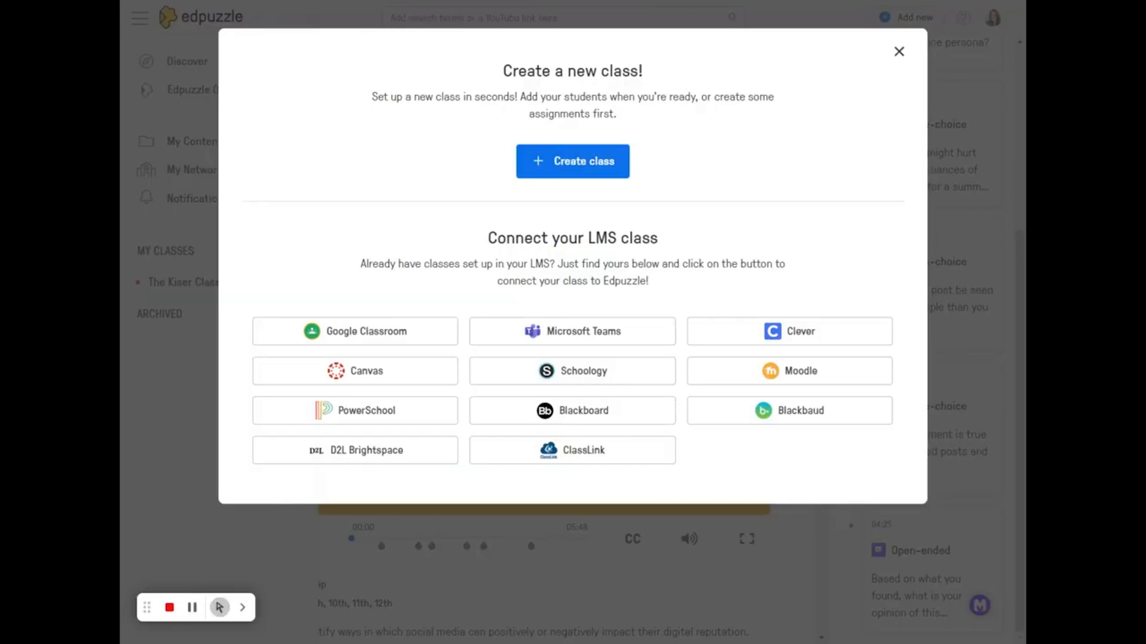
pyautogui.click(898, 52)
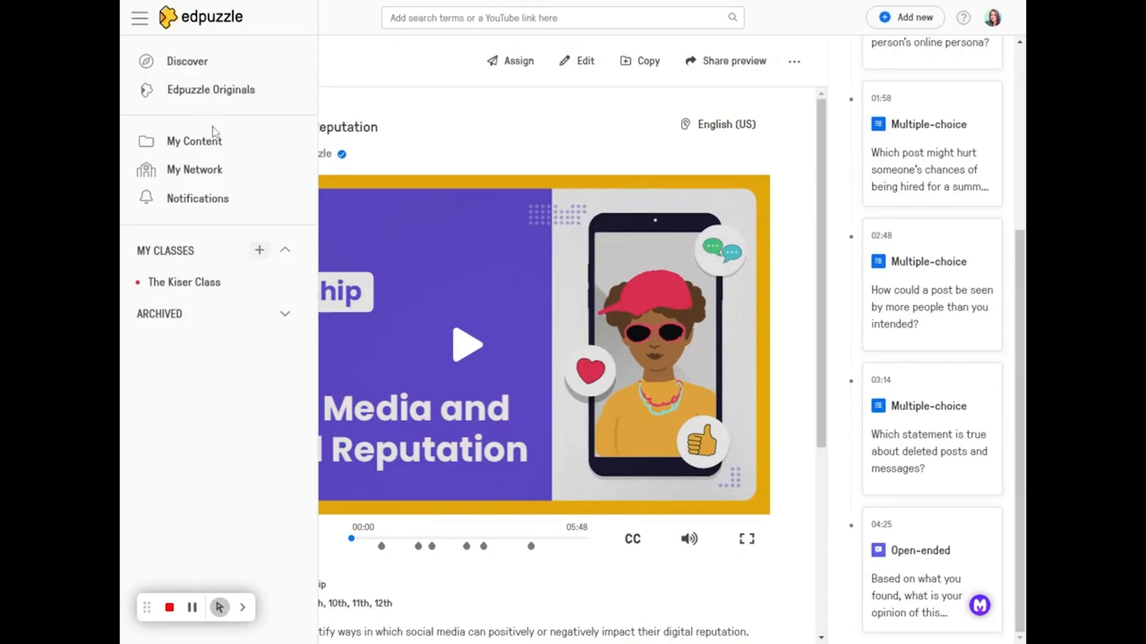
# - Open the Adjective School House Rock video from the Grammar Schoolhouse Rock folder in My Content for editing
pyautogui.click(195, 143)
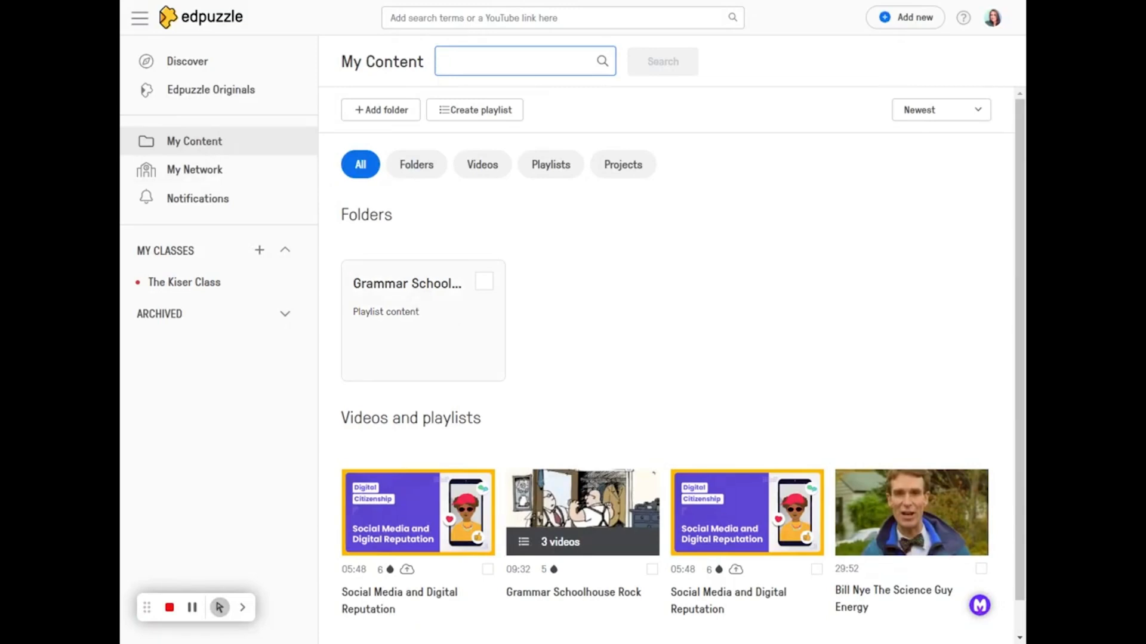
pyautogui.click(448, 327)
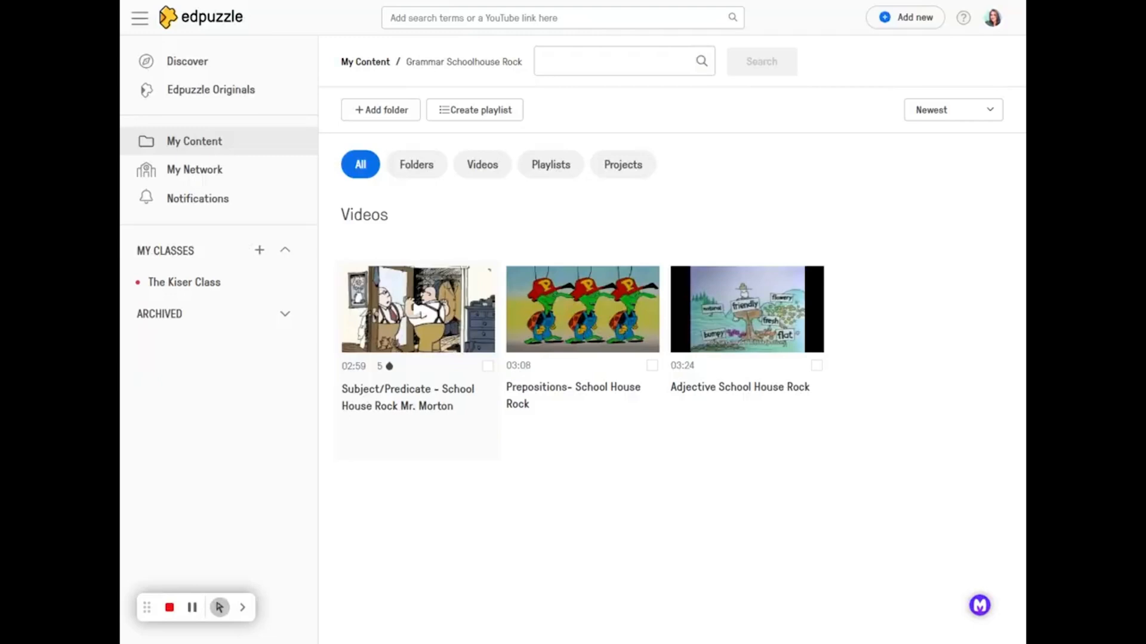
pyautogui.click(524, 17)
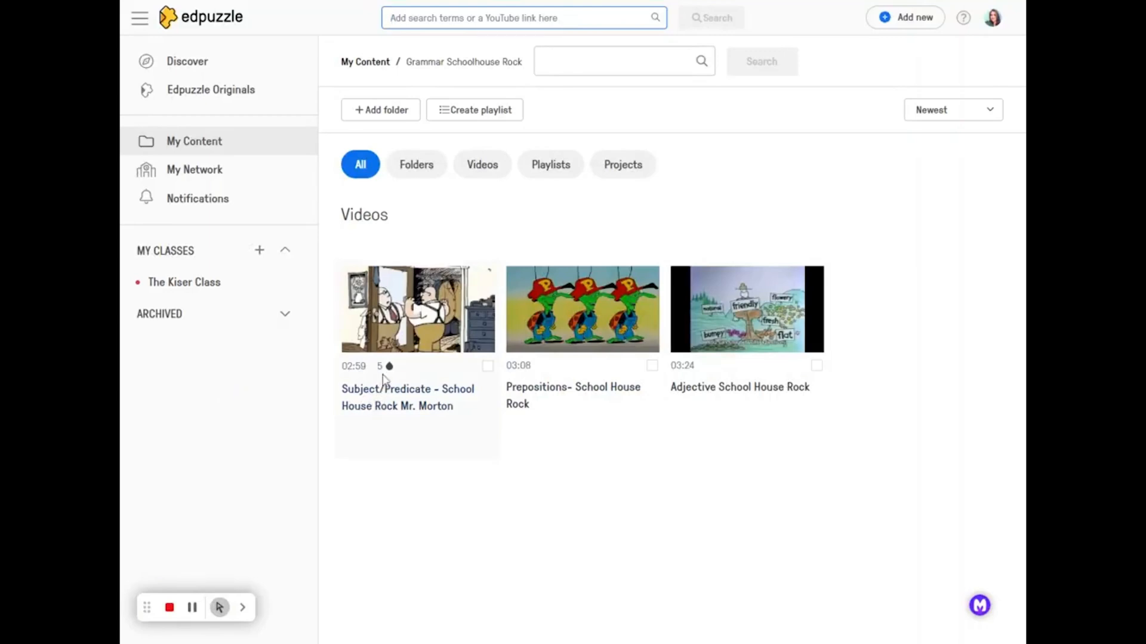
pyautogui.moveTo(389, 369)
pyautogui.click(736, 330)
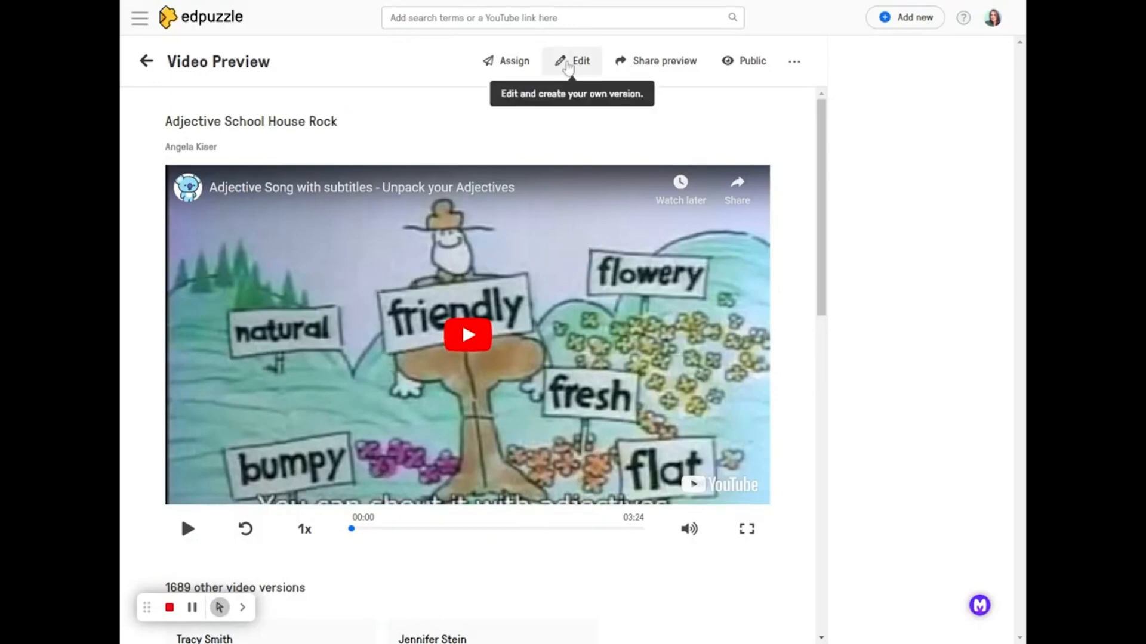
pyautogui.click(567, 64)
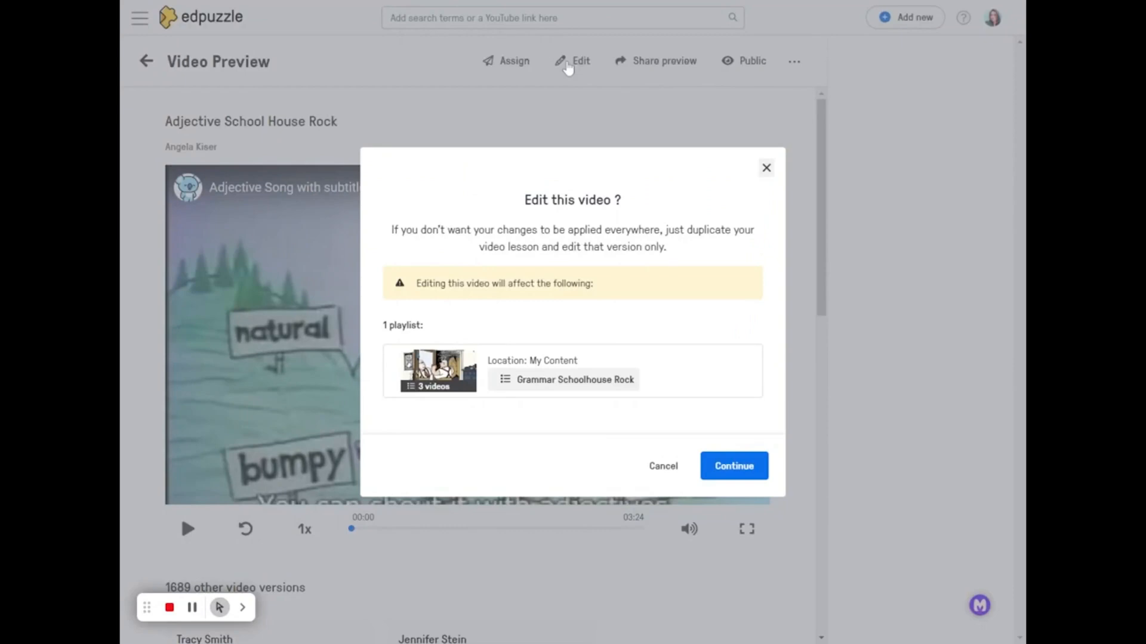
pyautogui.click(712, 470)
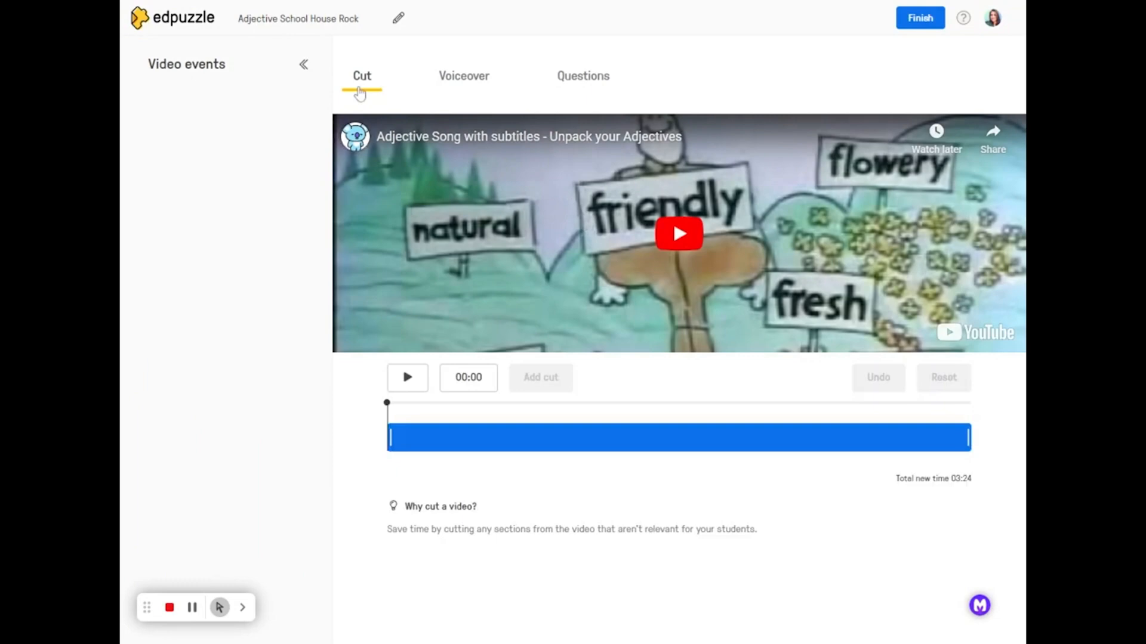
# - Generate both open-ended and multiple-choice questions with Teacher Assist and discard the suggested question
pyautogui.click(597, 87)
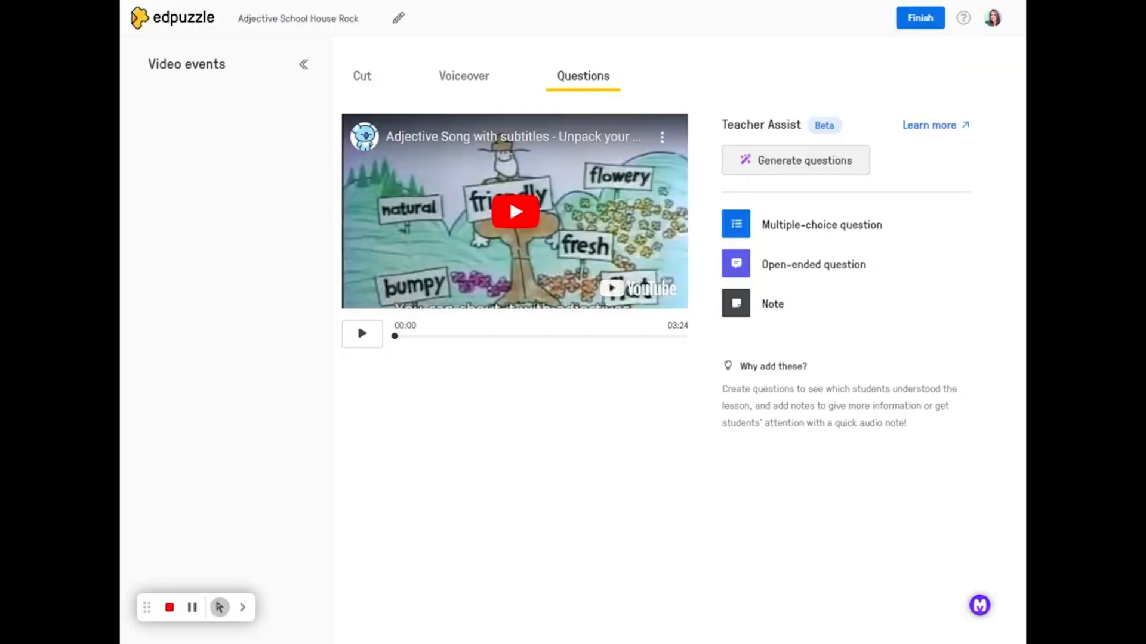
pyautogui.click(768, 170)
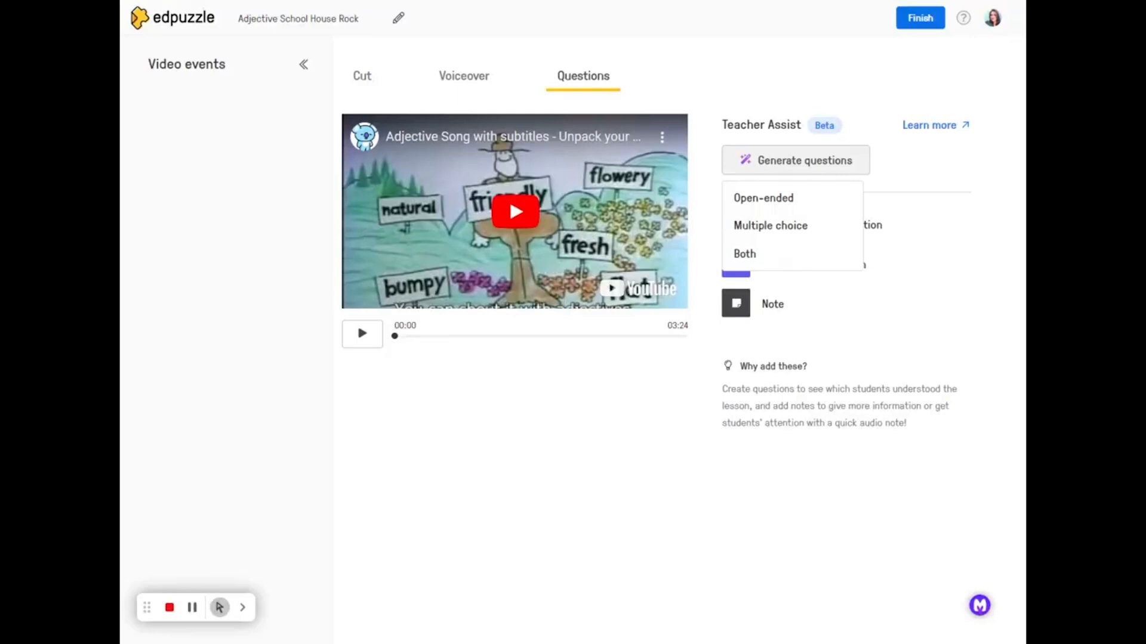
pyautogui.click(751, 258)
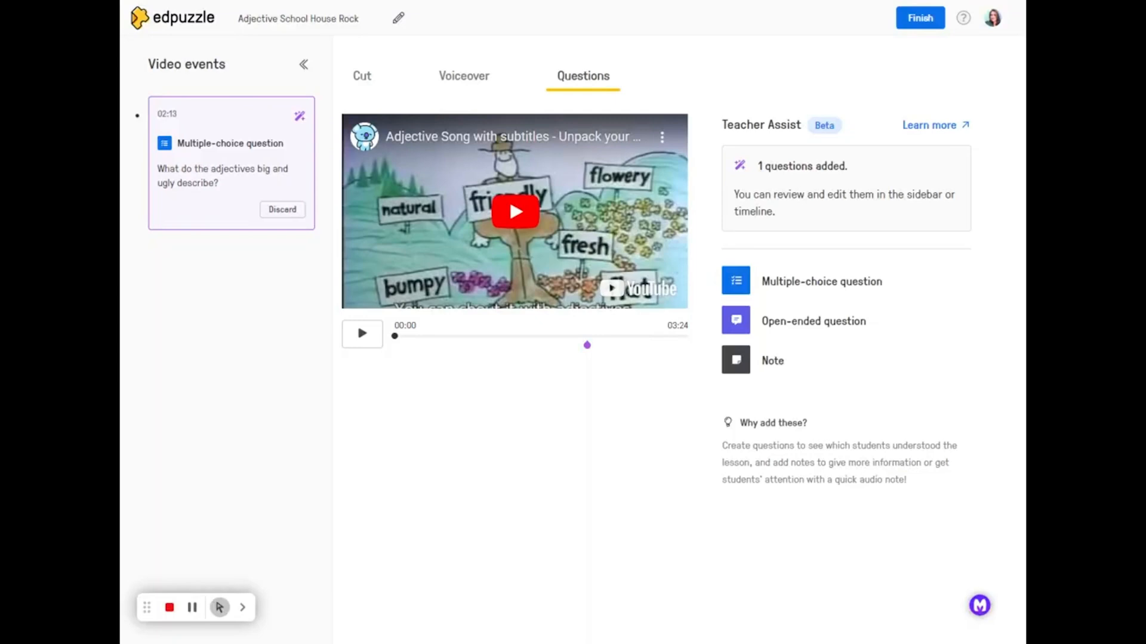
pyautogui.click(283, 211)
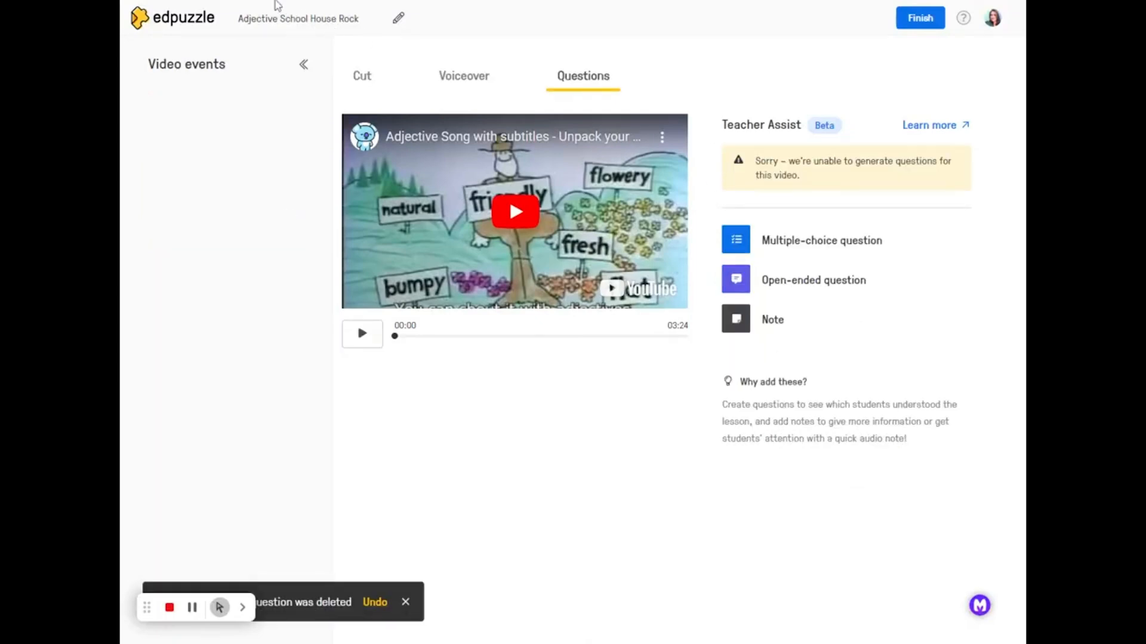
# - Reload the video editor, generate both question types again, and inspect the suggested multiple-choice question
pyautogui.press('F5')
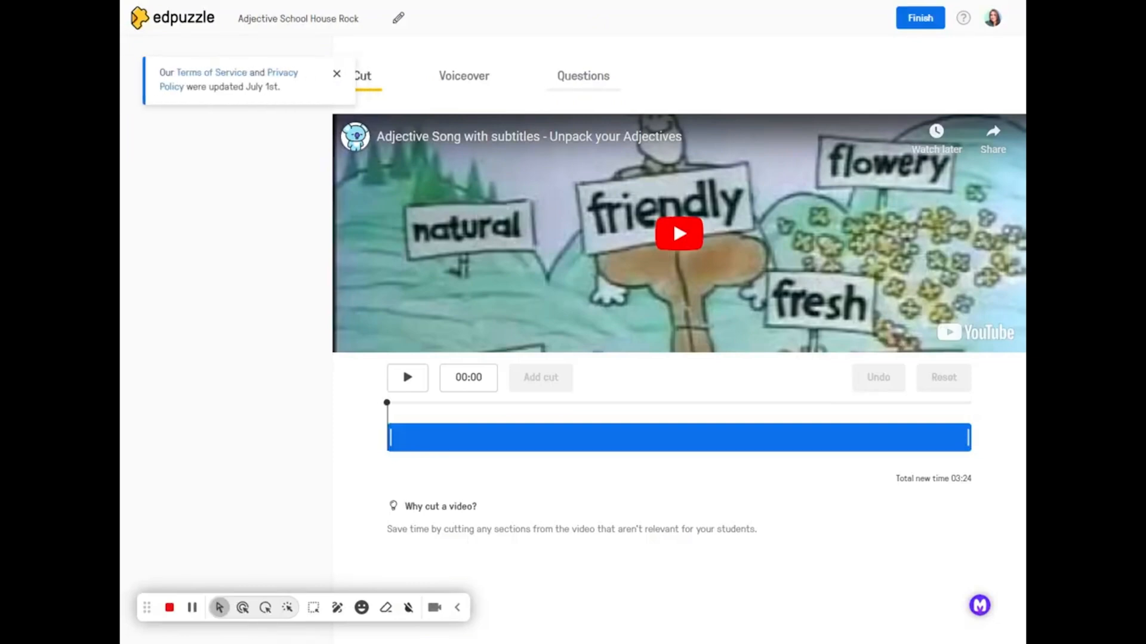
pyautogui.click(336, 74)
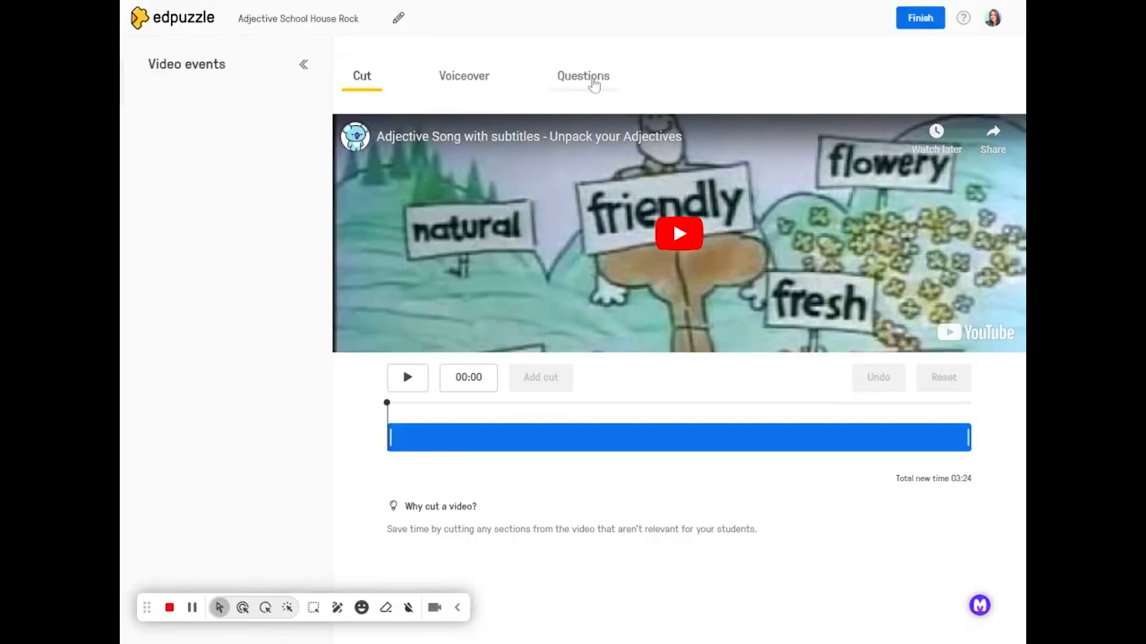
pyautogui.click(592, 82)
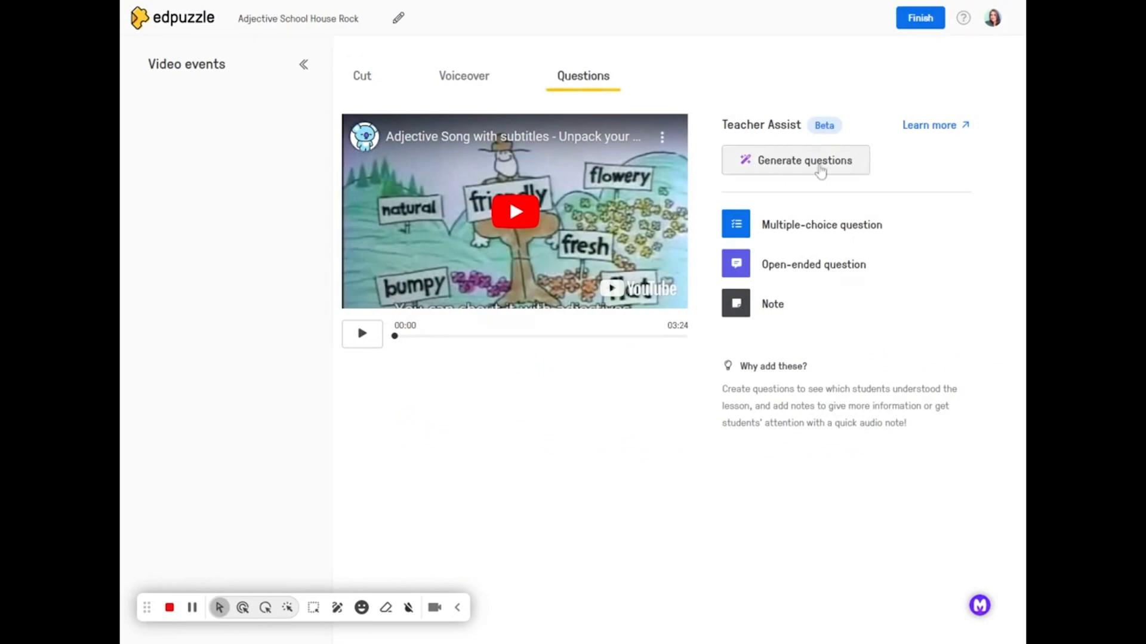
pyautogui.click(821, 171)
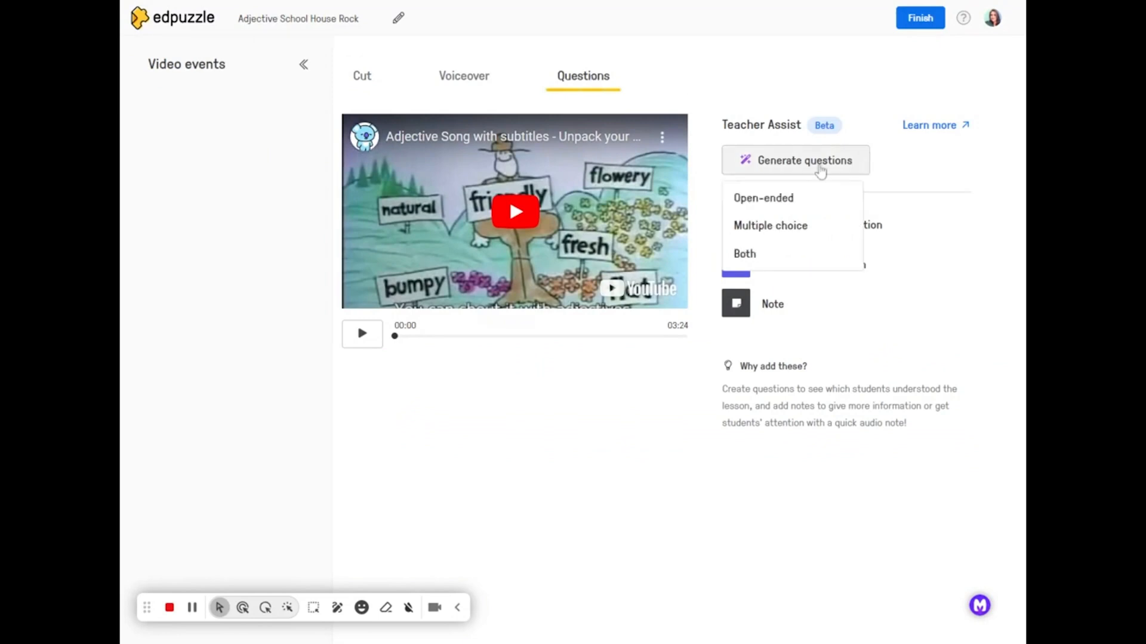
pyautogui.click(748, 254)
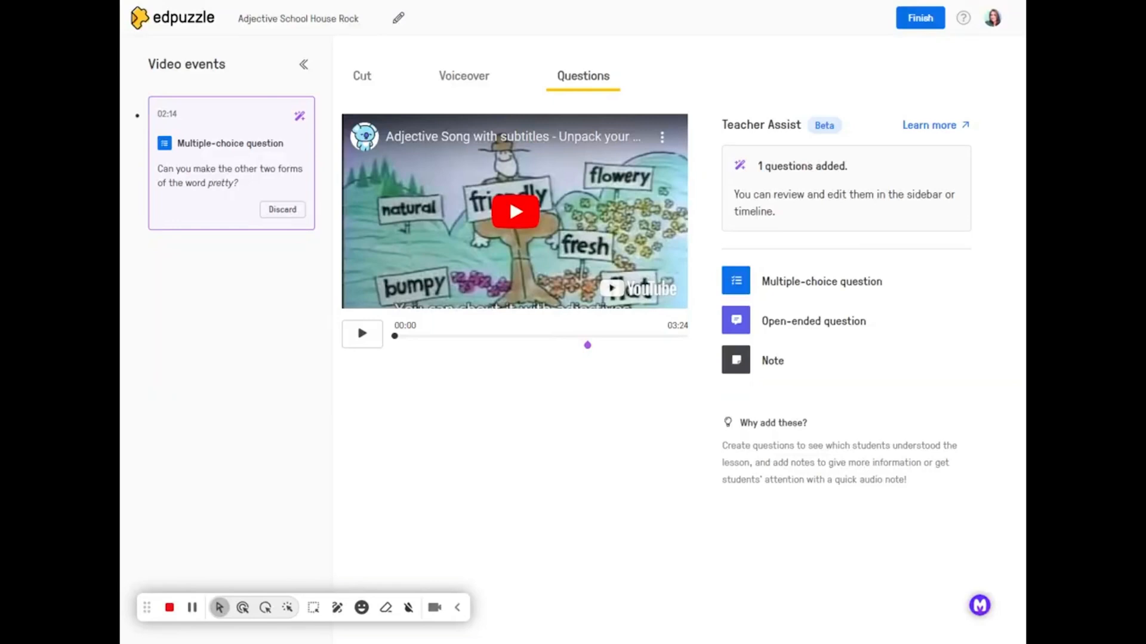
pyautogui.click(205, 148)
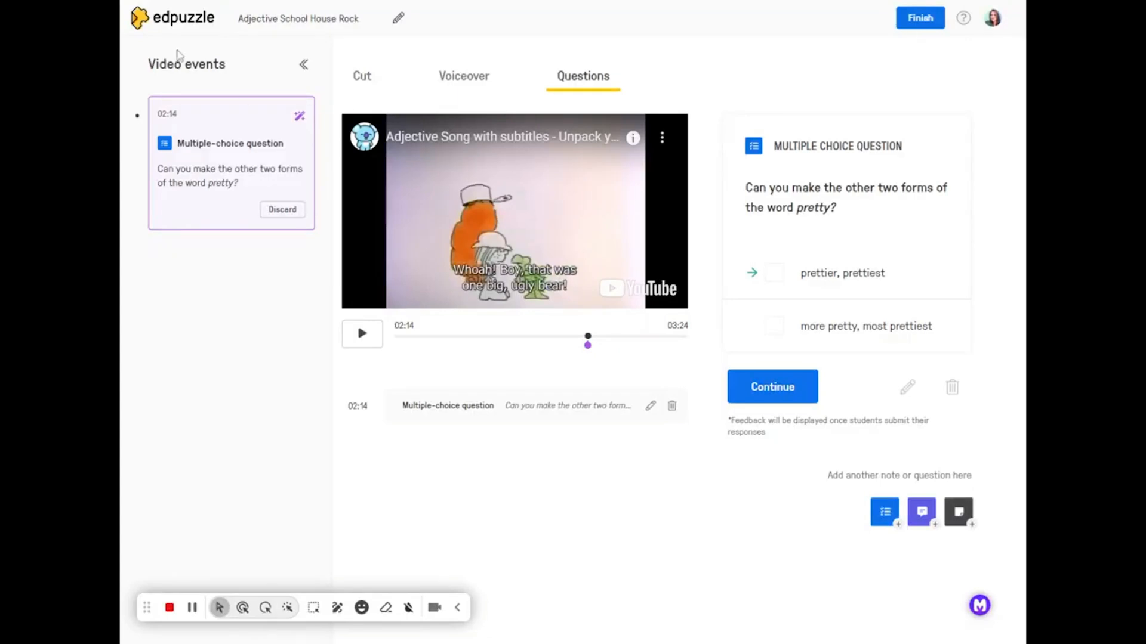
# - Leave the video editor and open the existing class's assignment list
pyautogui.click(179, 27)
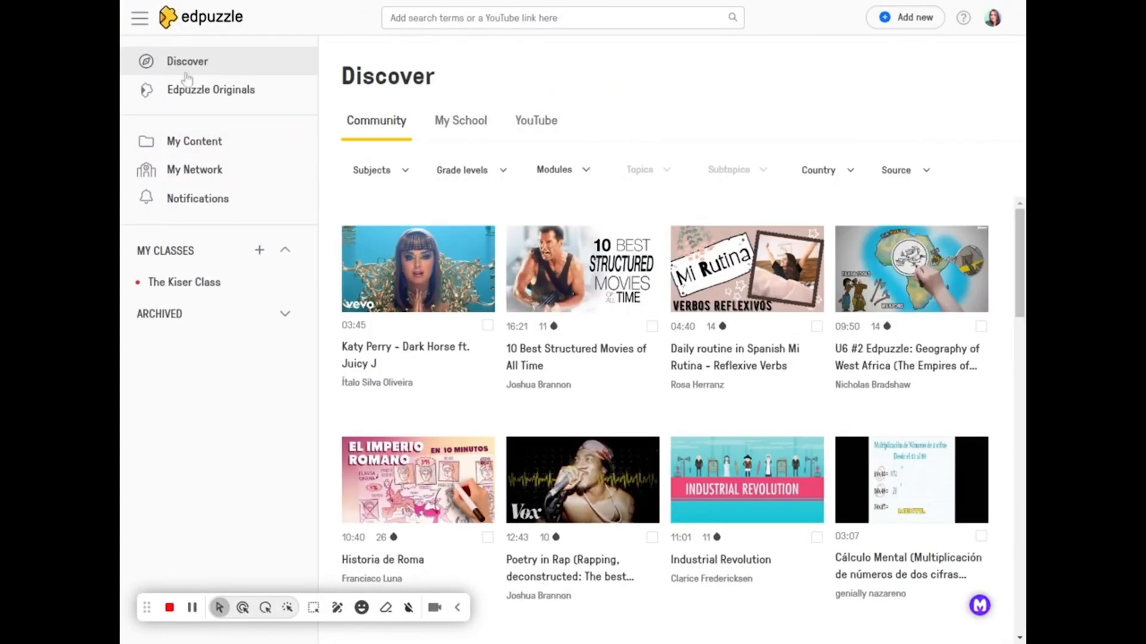
pyautogui.click(199, 147)
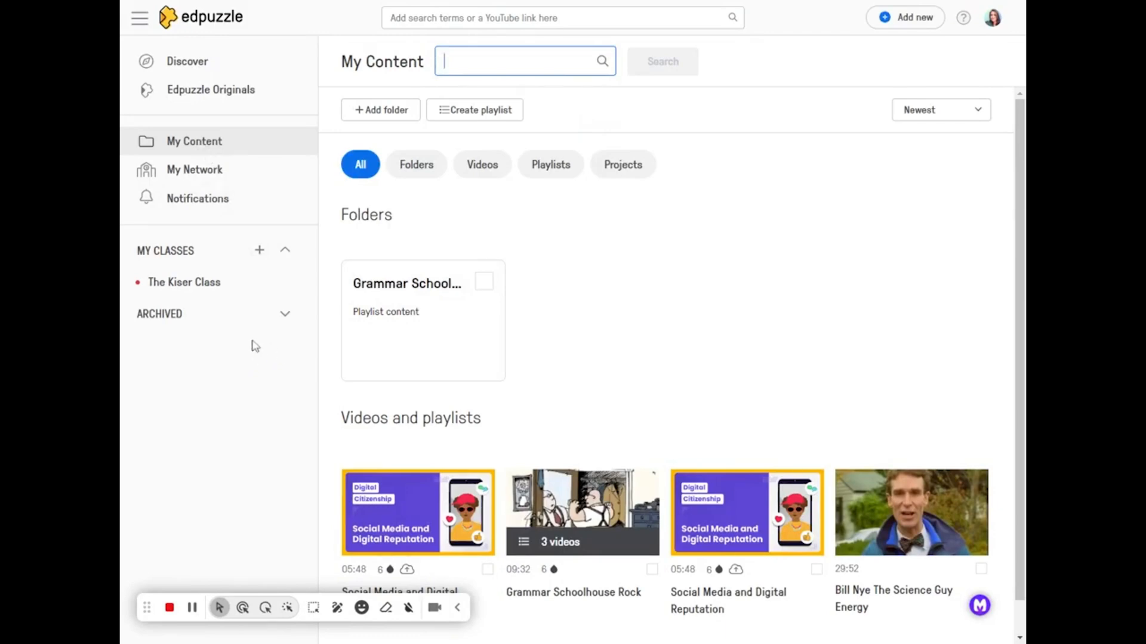
pyautogui.click(186, 285)
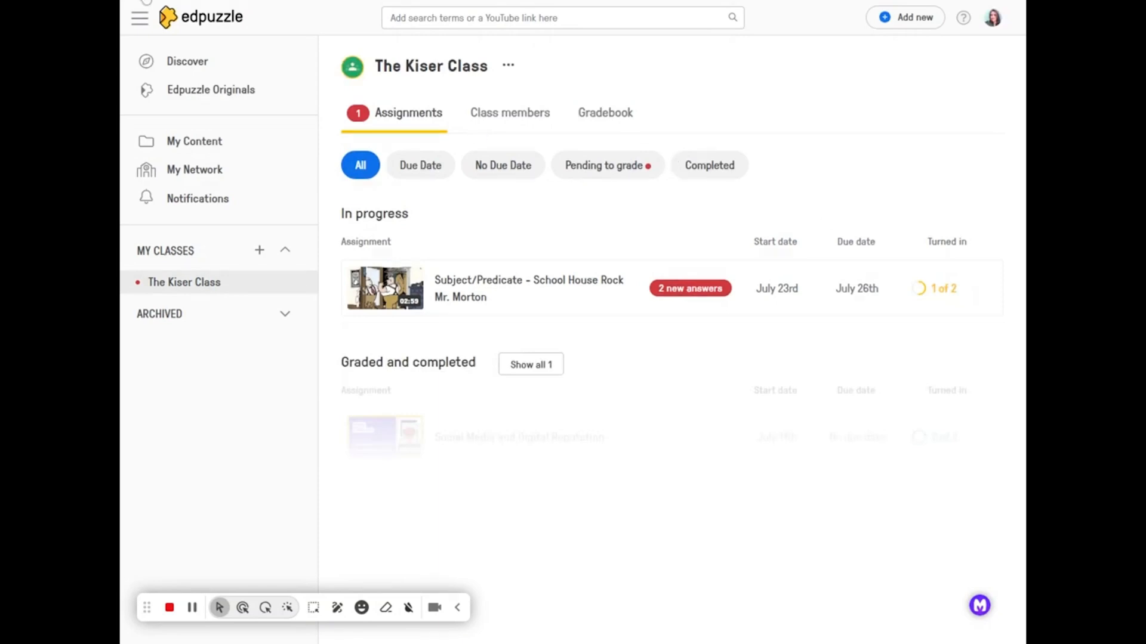
pyautogui.click(191, 141)
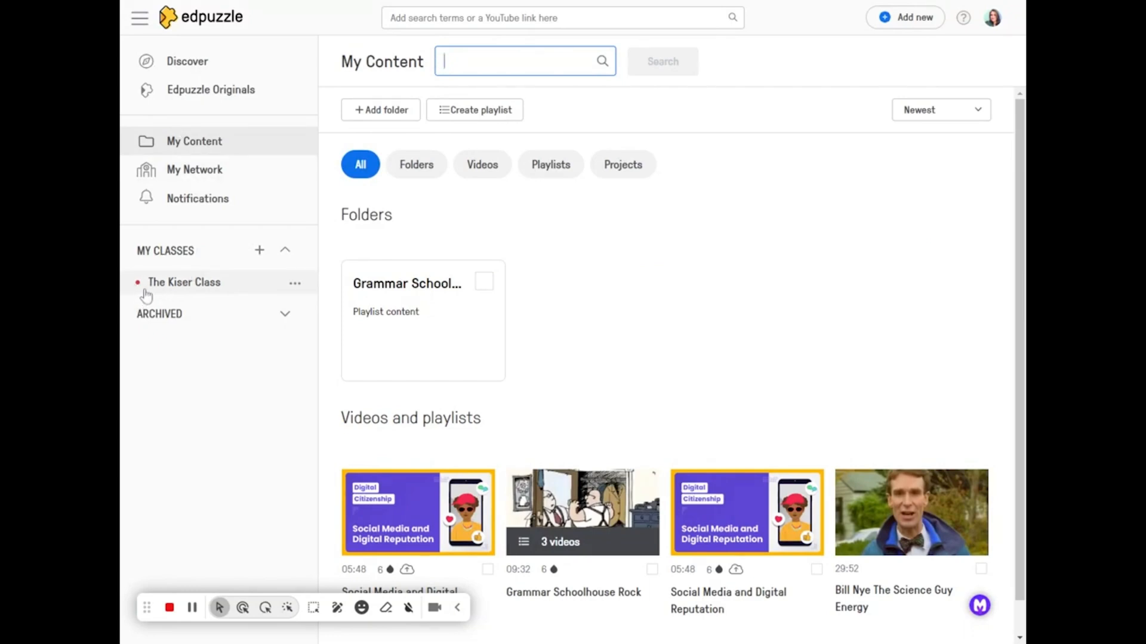
pyautogui.click(192, 293)
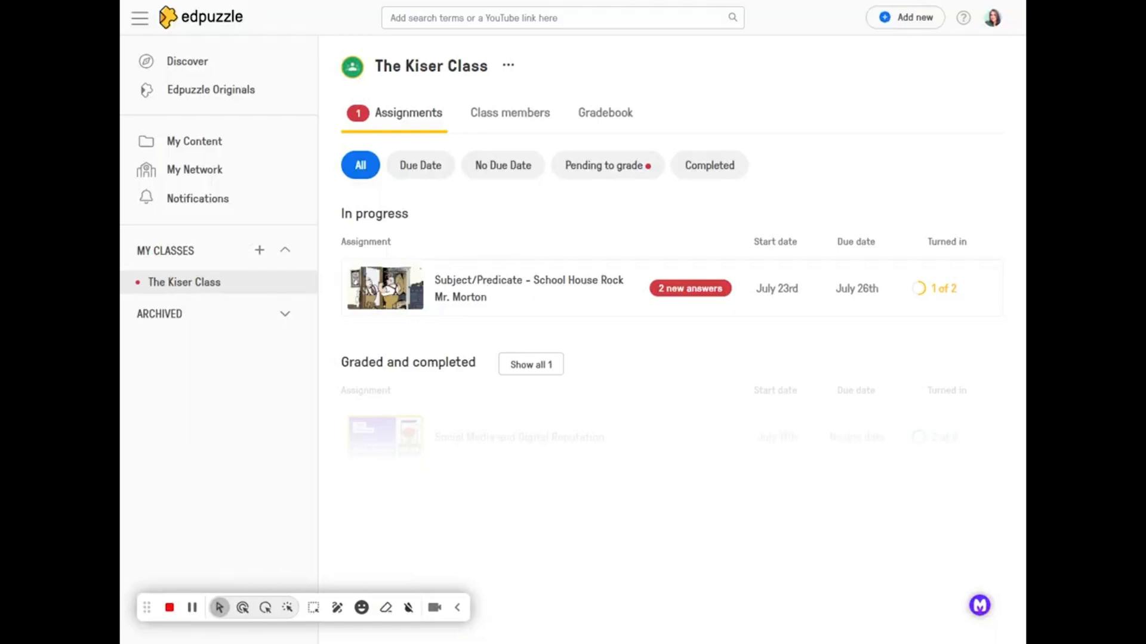
# - Filter the assignments to those pending to grade and view the Subject/Predicate - School House Rock assignment's results by question
pyautogui.click(589, 169)
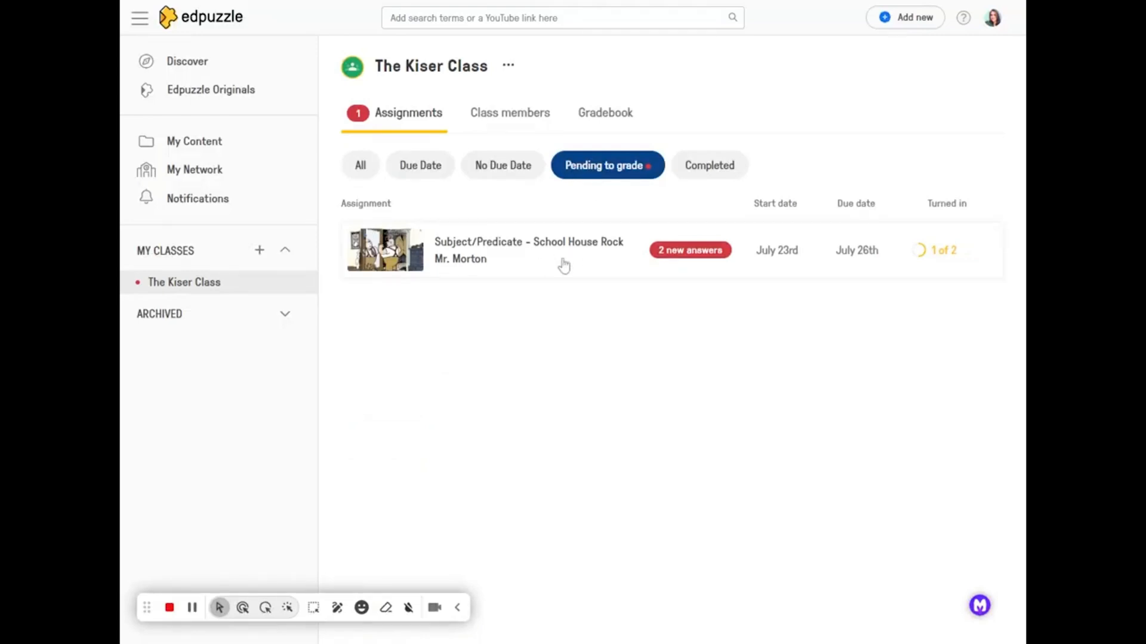
pyautogui.click(606, 259)
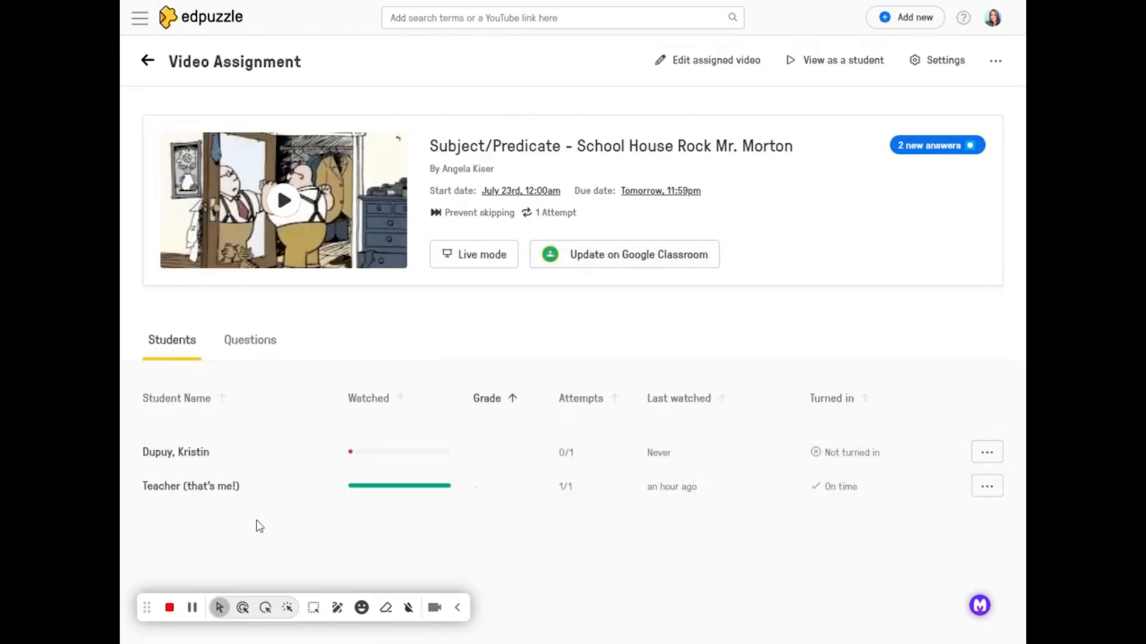
pyautogui.click(257, 349)
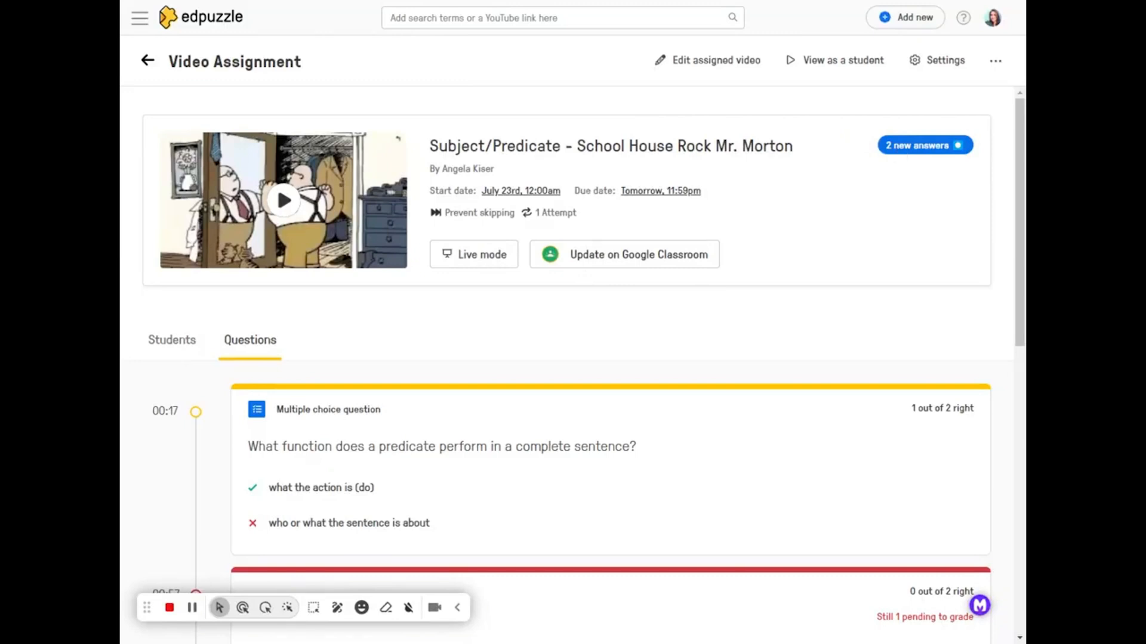
# - Open the assignment's new answers and autograde the 00:57 question about identifying the predicate
pyautogui.click(898, 149)
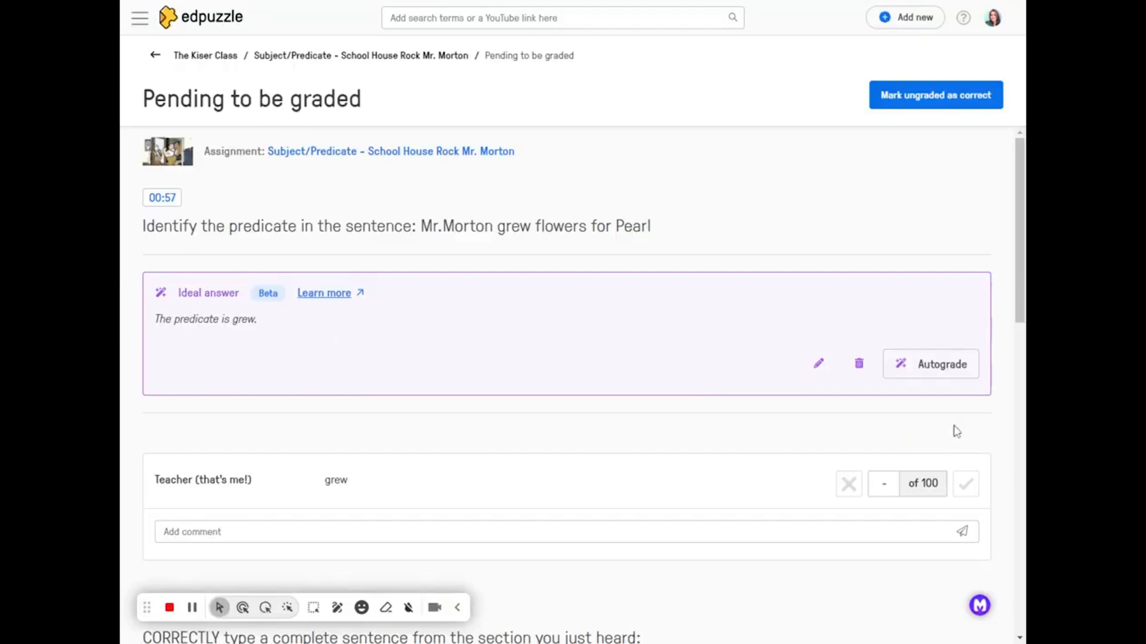
pyautogui.click(940, 366)
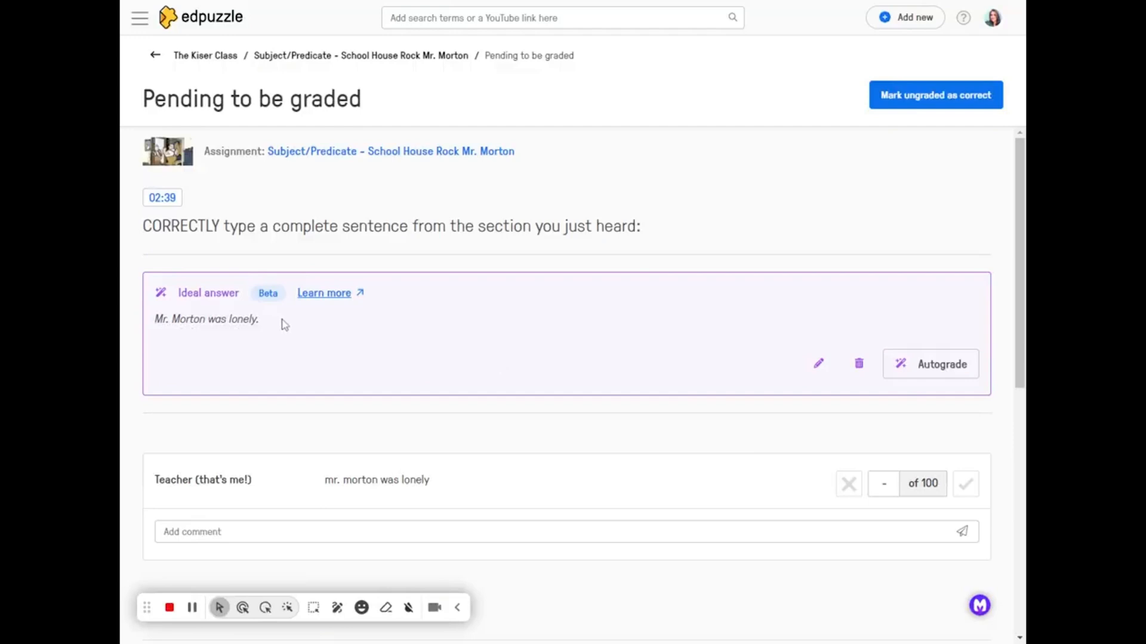
# - Autograde the 02:39 question about typing a complete sentence, and show all graded answers down to that question
pyautogui.click(951, 368)
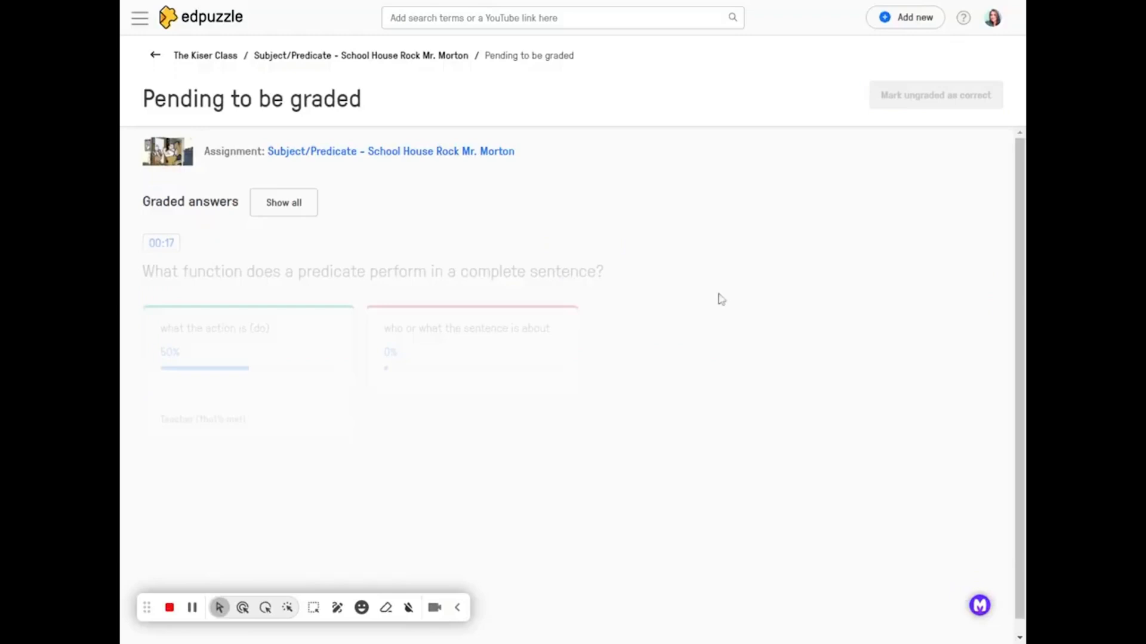
pyautogui.click(286, 213)
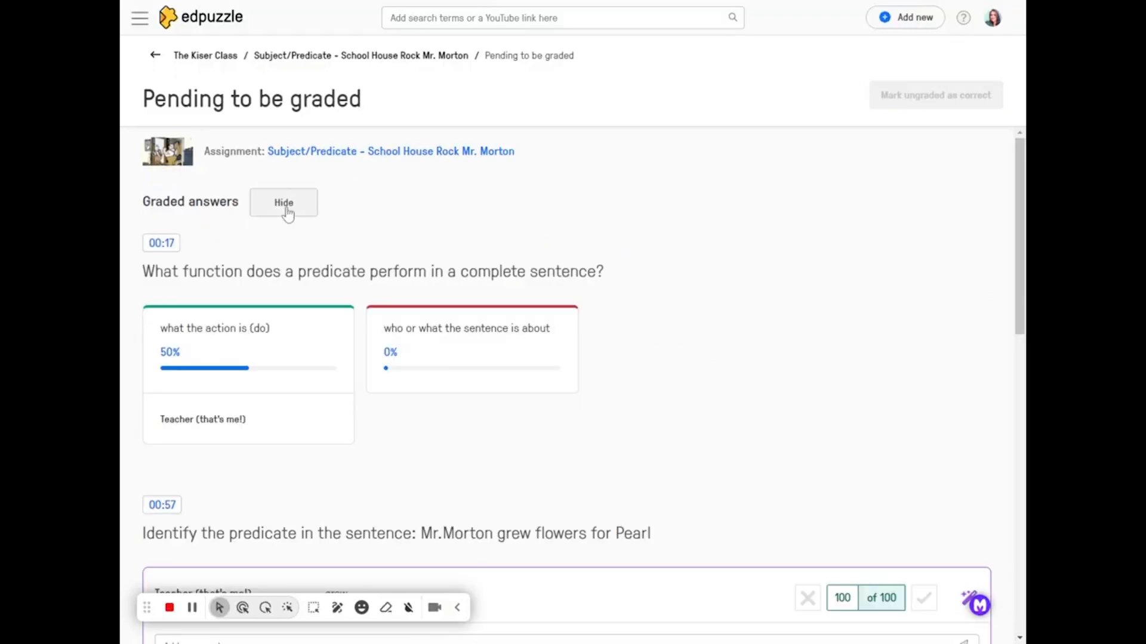
pyautogui.scroll(-5, 570, 322)
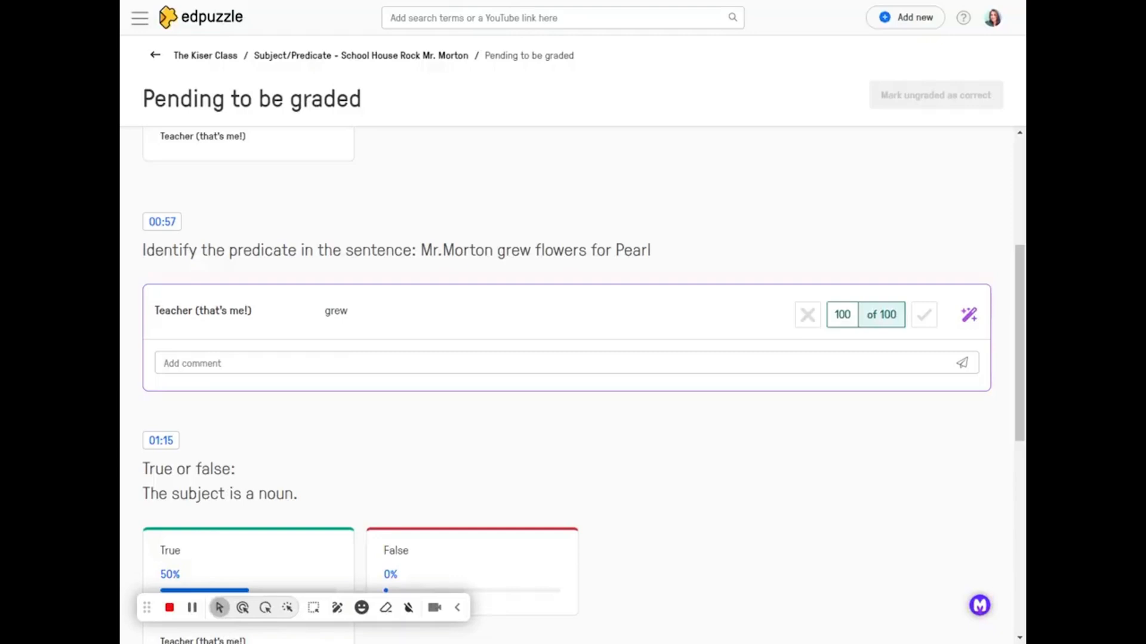
pyautogui.scroll(-7, 428, 392)
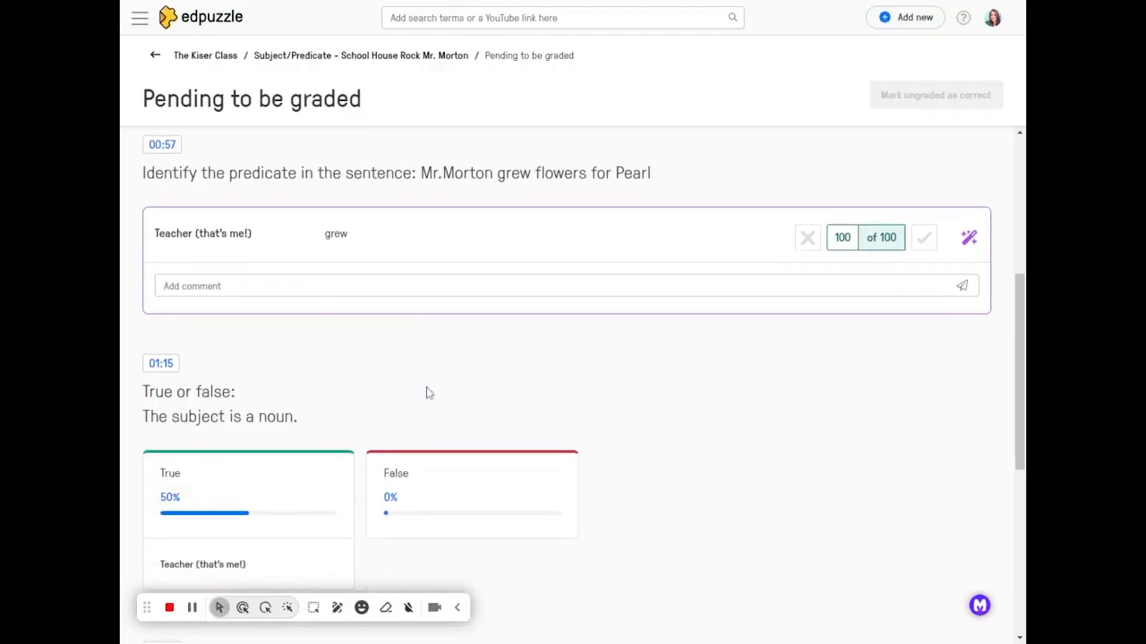
pyautogui.scroll(-2, 429, 393)
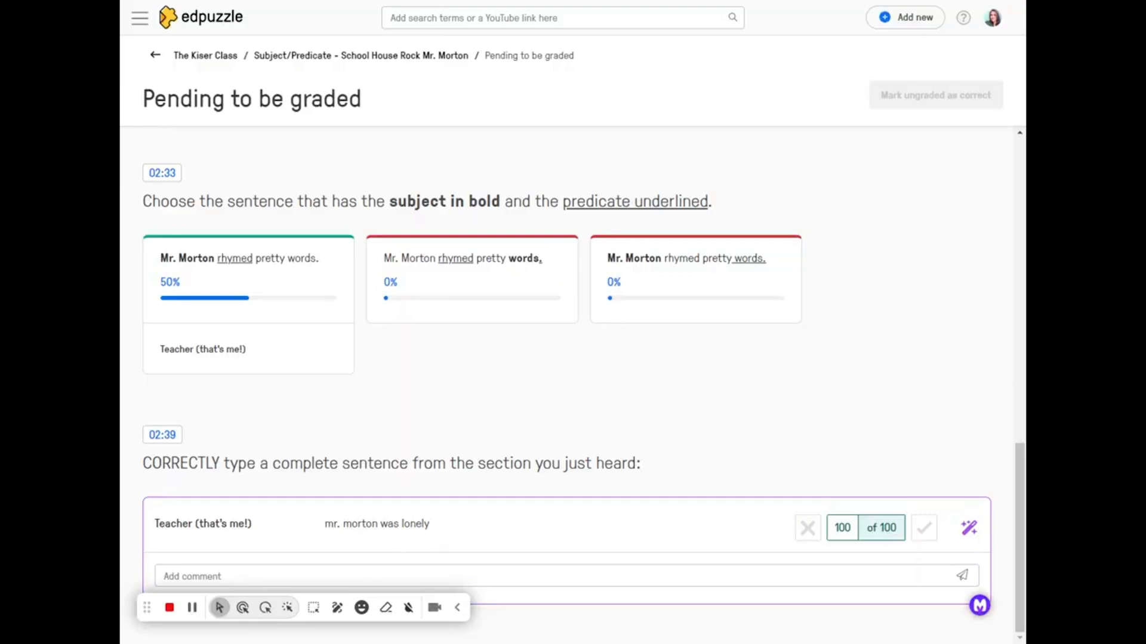
# - Override the autograded score of the 02:39 answer with 70 out of 100 and activate its comment field
pyautogui.click(846, 528)
pyautogui.press('BackSpace')
pyautogui.press('BackSpace')
pyautogui.press('BackSpace')
pyautogui.write('70')
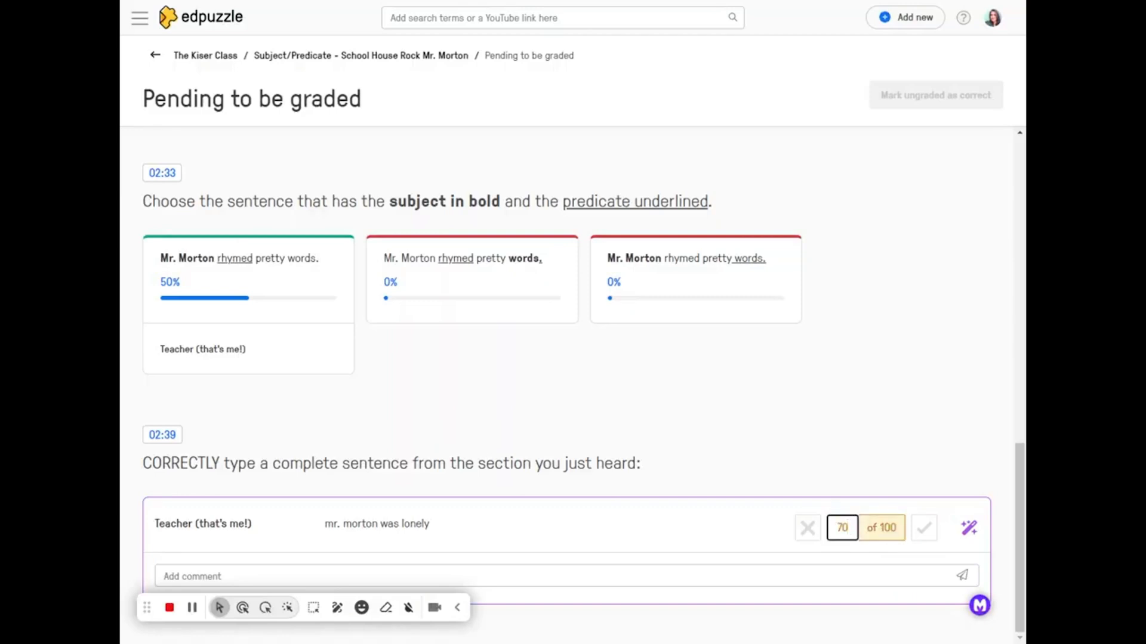
pyautogui.click(784, 535)
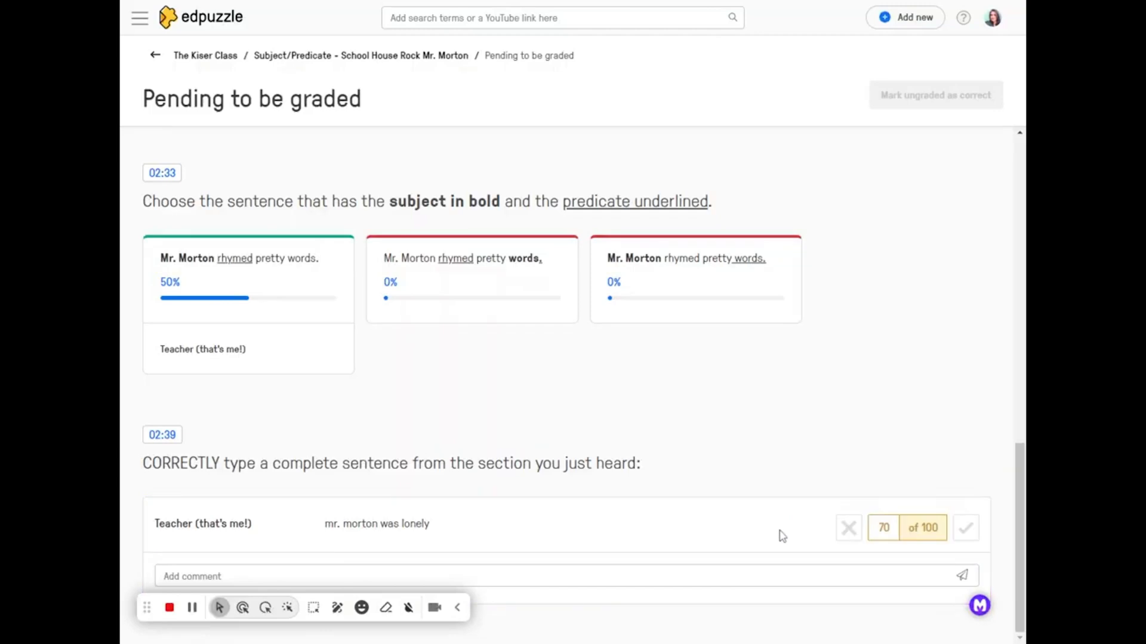
pyautogui.click(747, 583)
# - Leave the graded answers, return to the class's assignment list, and open the Subject/Predicate - School House Rock Mr. Morton assignment
pyautogui.scroll(3, 869, 180)
pyautogui.scroll(-3, 869, 179)
pyautogui.scroll(10, 870, 179)
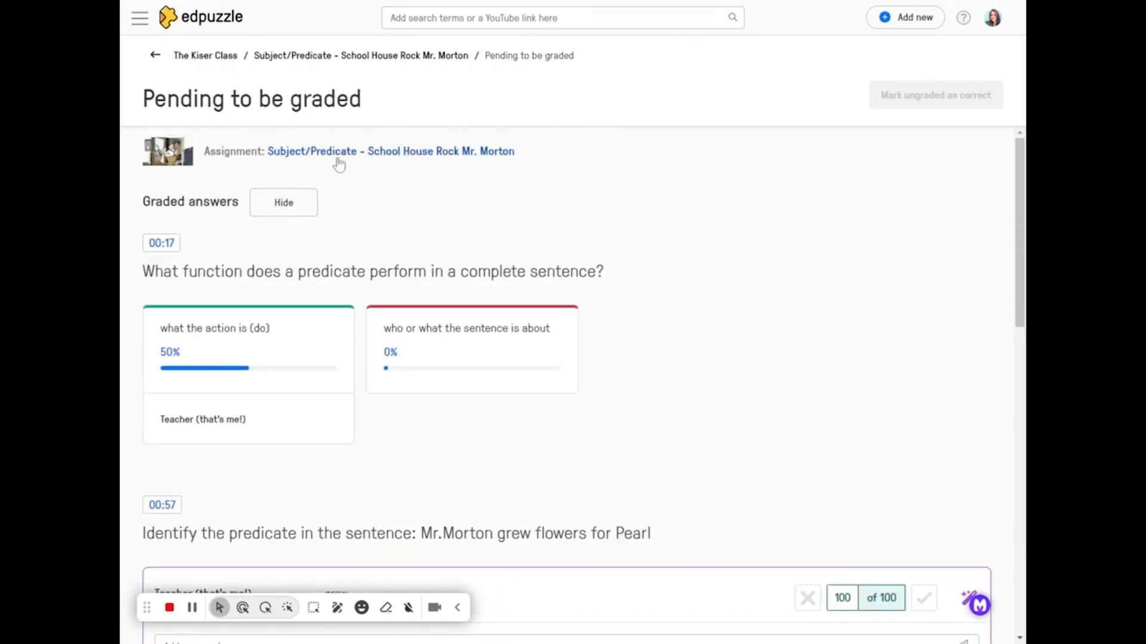
pyautogui.click(181, 22)
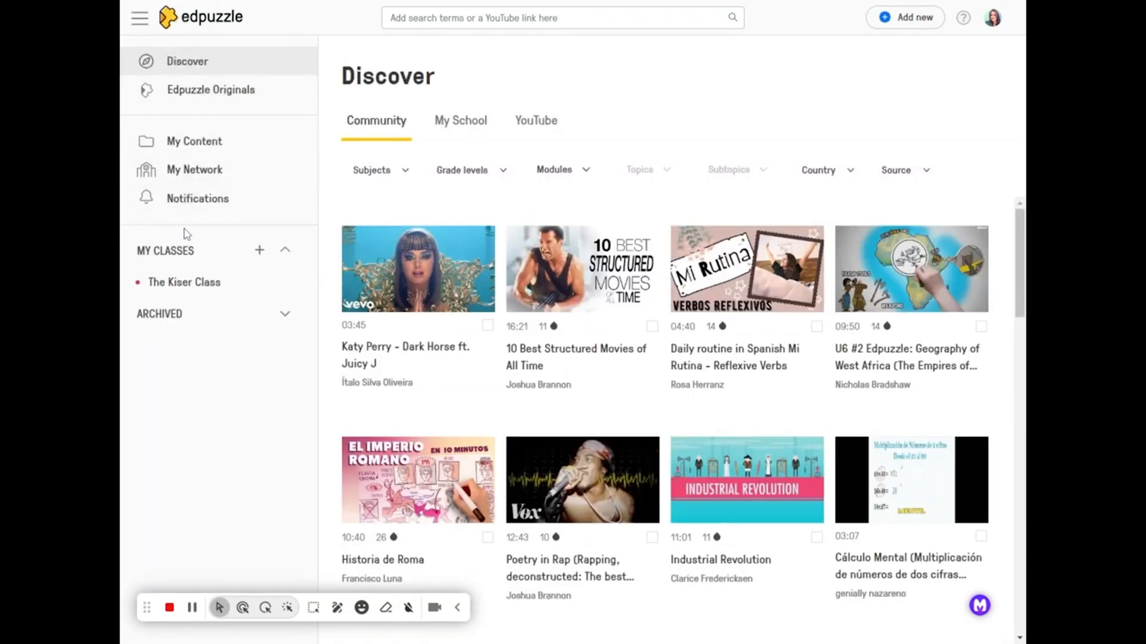
pyautogui.click(175, 283)
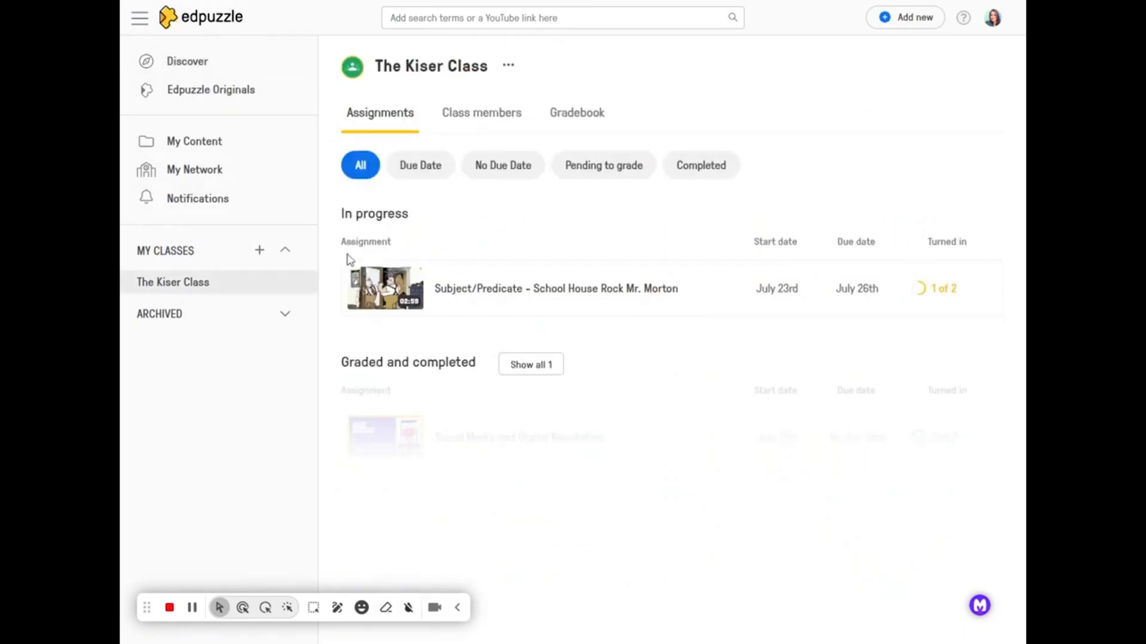
pyautogui.click(488, 288)
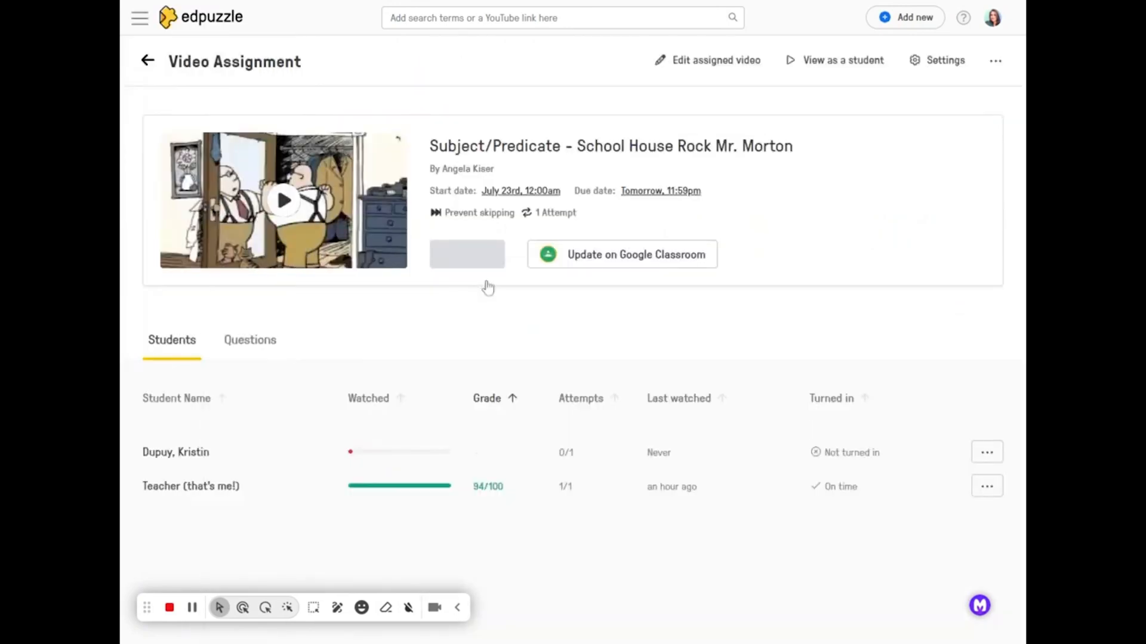